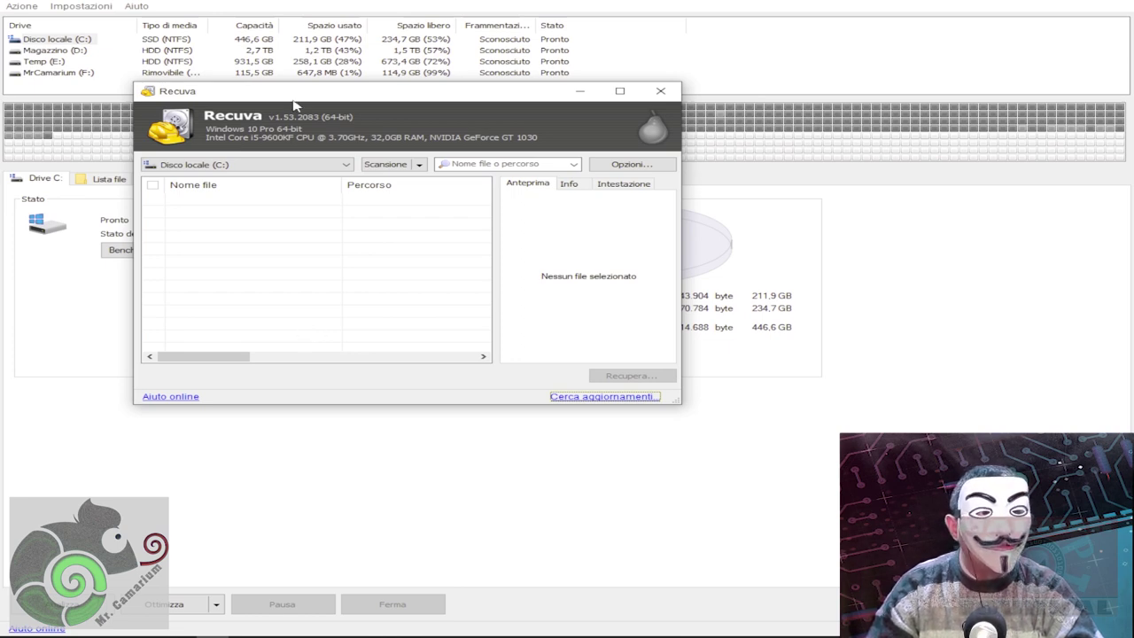
# Scan the Temp (E:) drive for deleted files.
pyautogui.moveTo(293, 95); pyautogui.dragTo(284, 188)
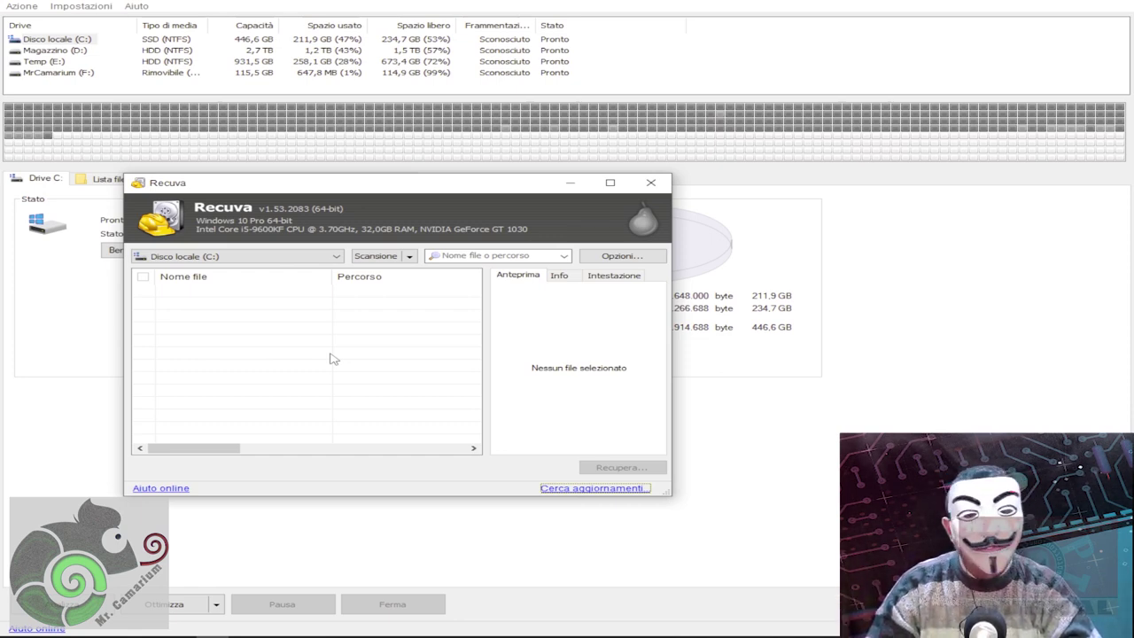
pyautogui.moveTo(303, 183); pyautogui.dragTo(307, 143)
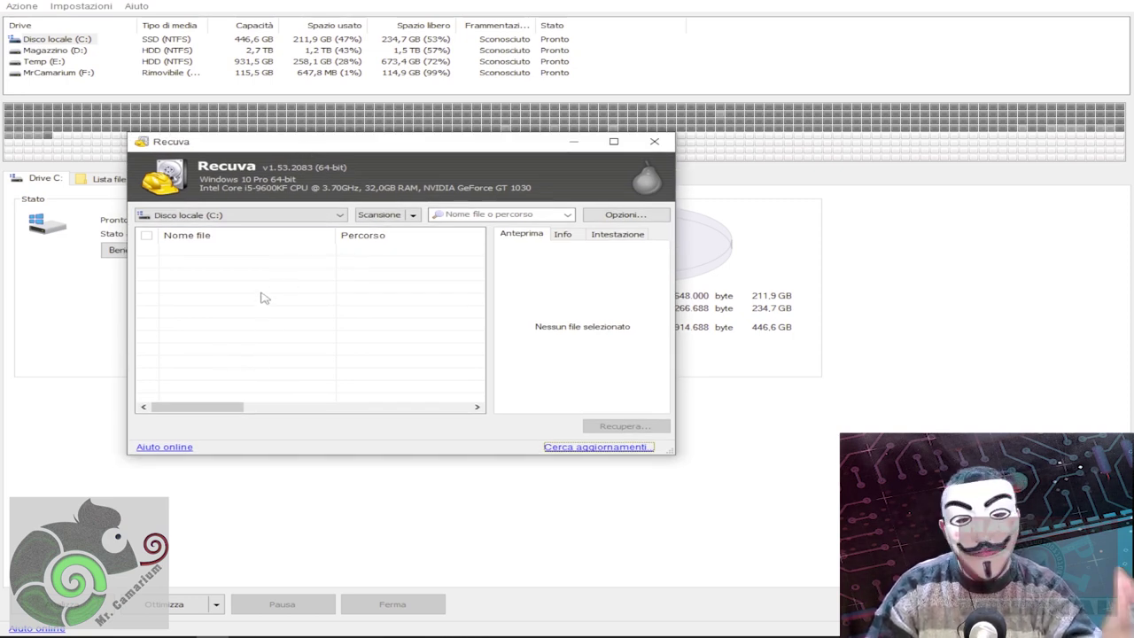
pyautogui.click(217, 218)
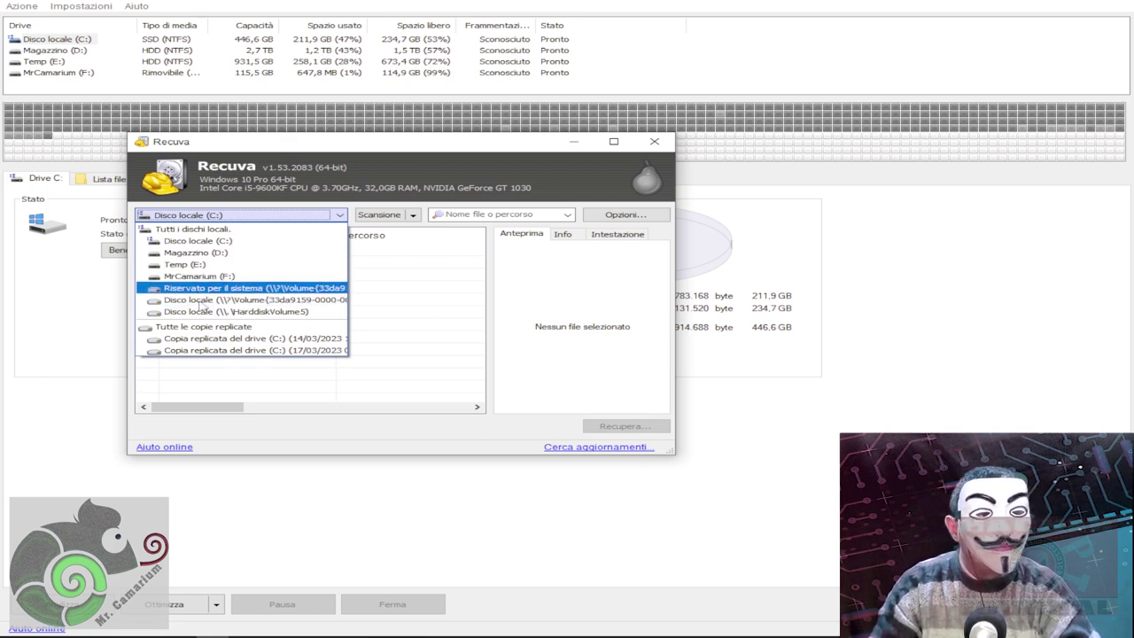
pyautogui.click(200, 266)
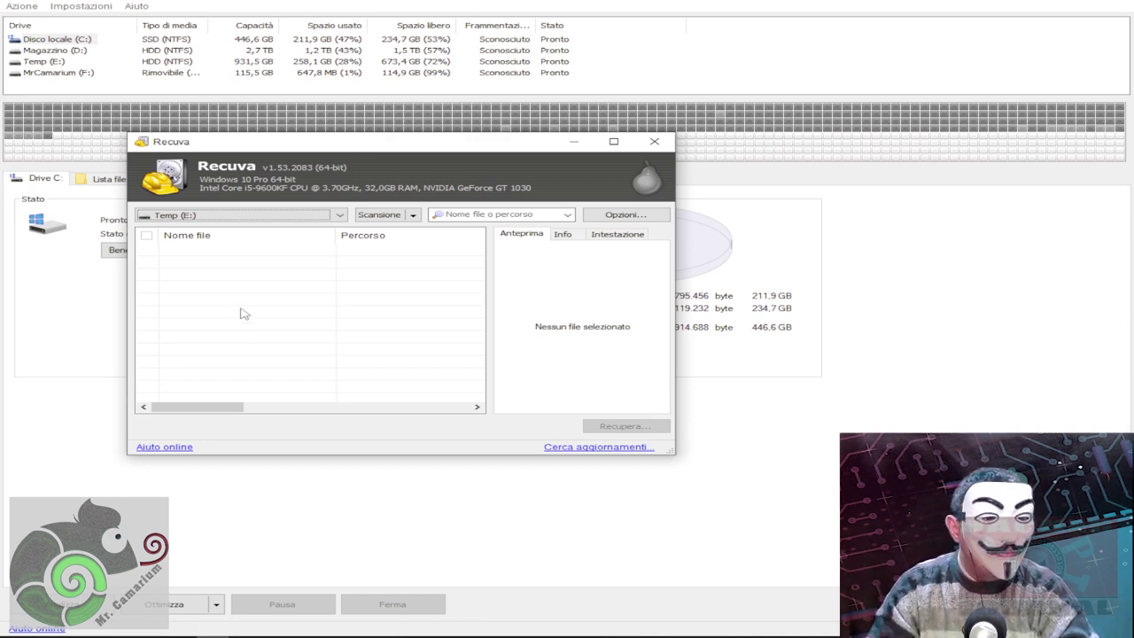
pyautogui.click(380, 216)
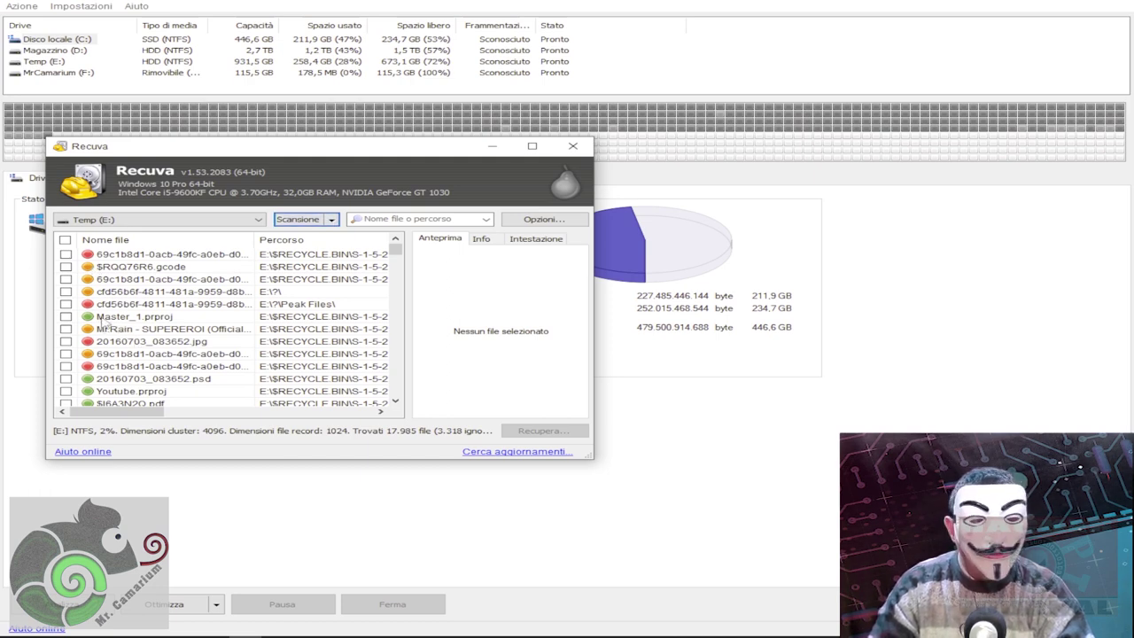
# Mark the deleted file Preset Per Sequenza.txt for recovery in the scan results and select it for preview.
pyautogui.scroll(-2, 158, 372)
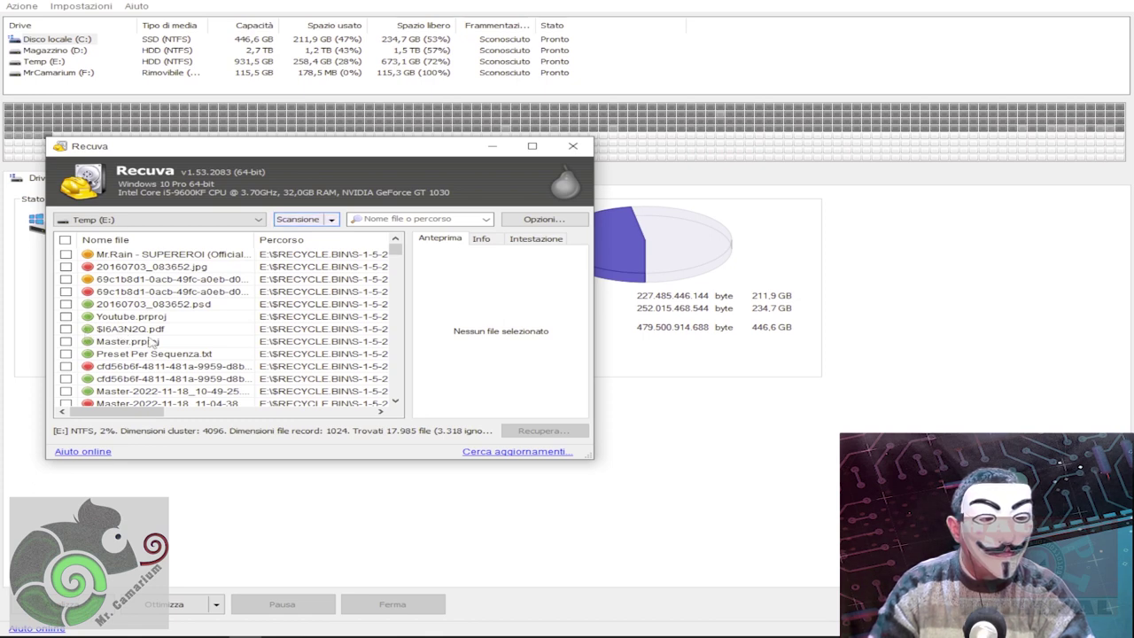
pyautogui.scroll(-3, 160, 349)
pyautogui.scroll(2, 160, 349)
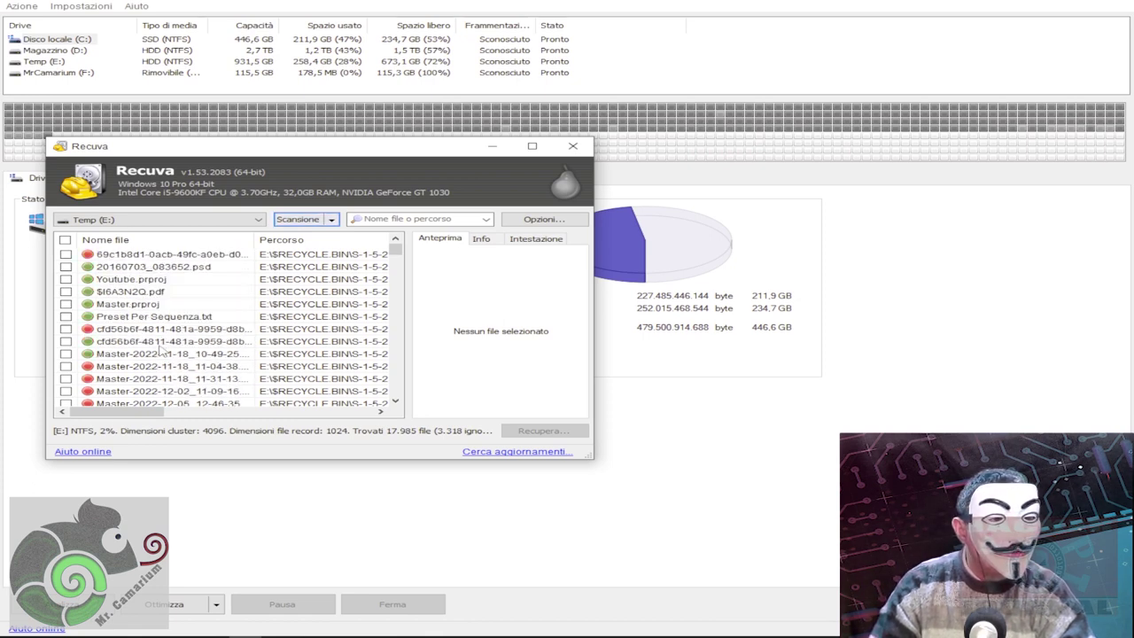
pyautogui.scroll(-2, 162, 356)
pyautogui.scroll(2, 162, 356)
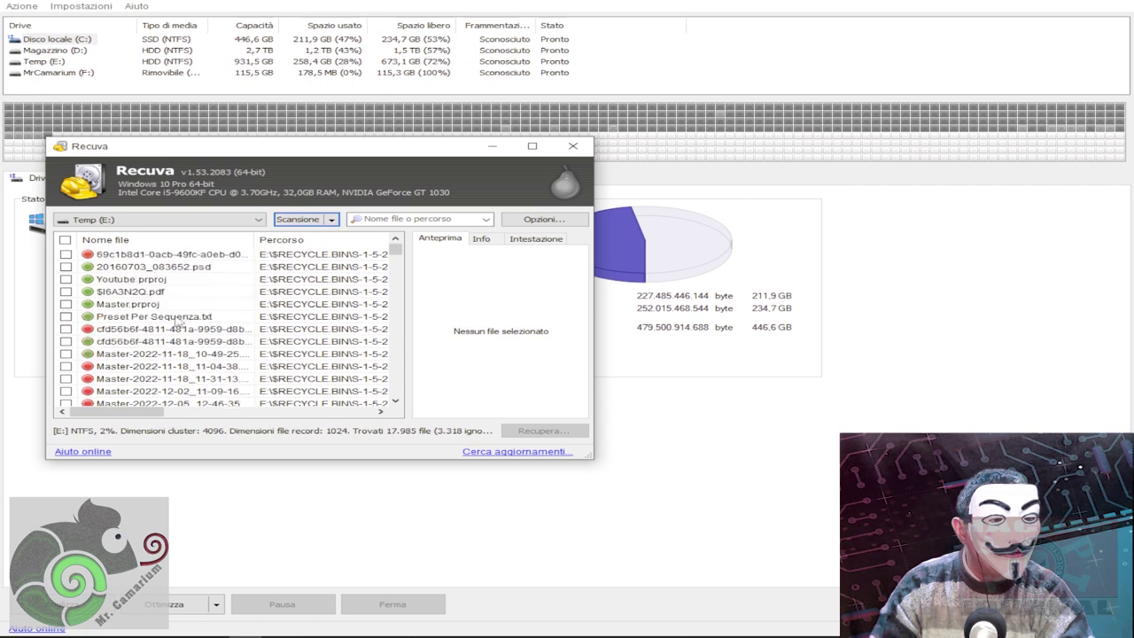
pyautogui.click(66, 317)
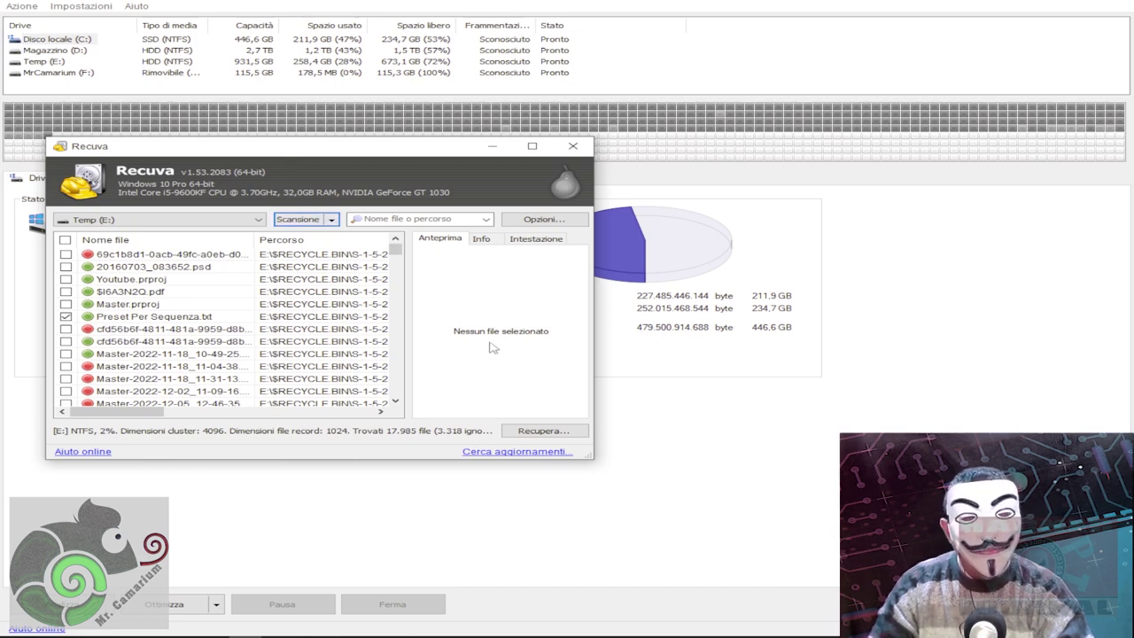
pyautogui.click(146, 319)
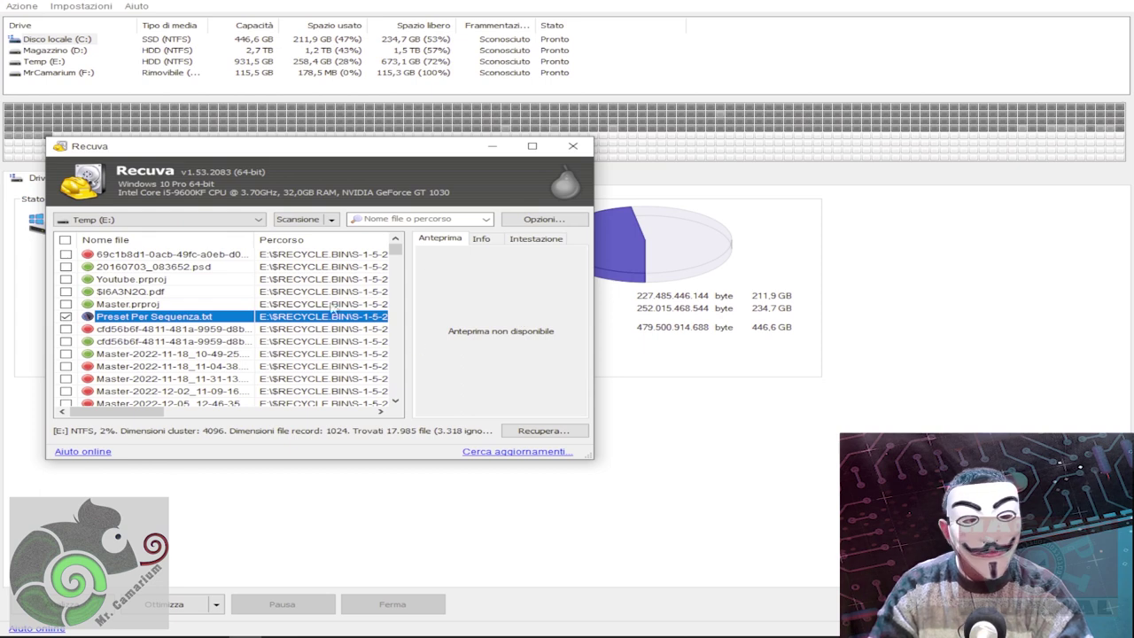
# Recover the marked file to the USB drive Unità USB (F:) and dismiss the completion message.
pyautogui.click(536, 432)
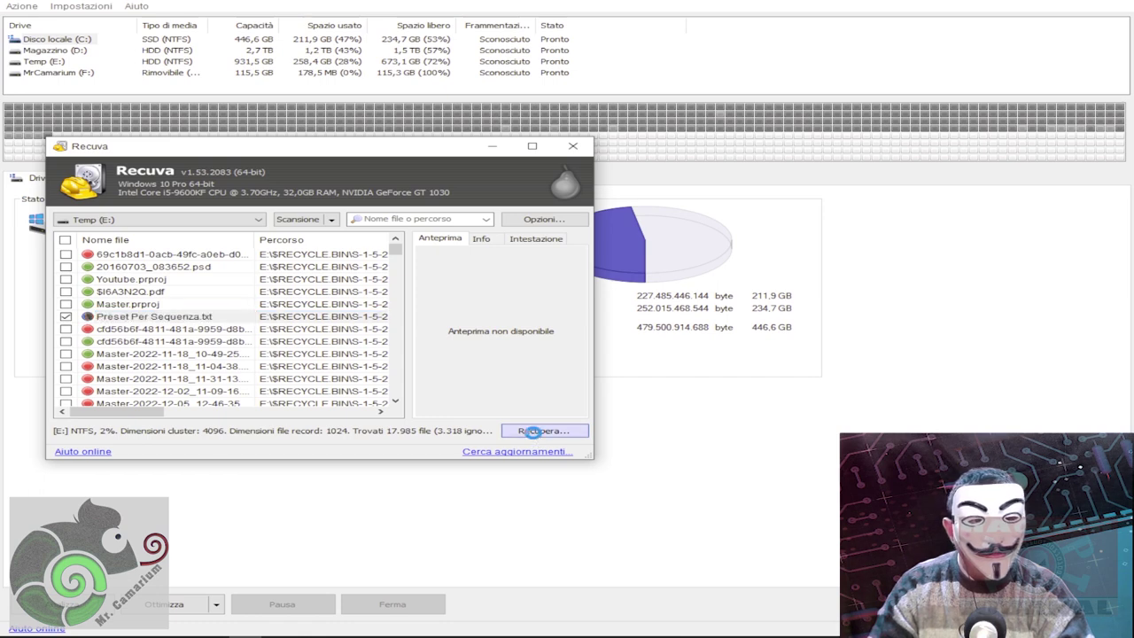
pyautogui.scroll(-1, 336, 355)
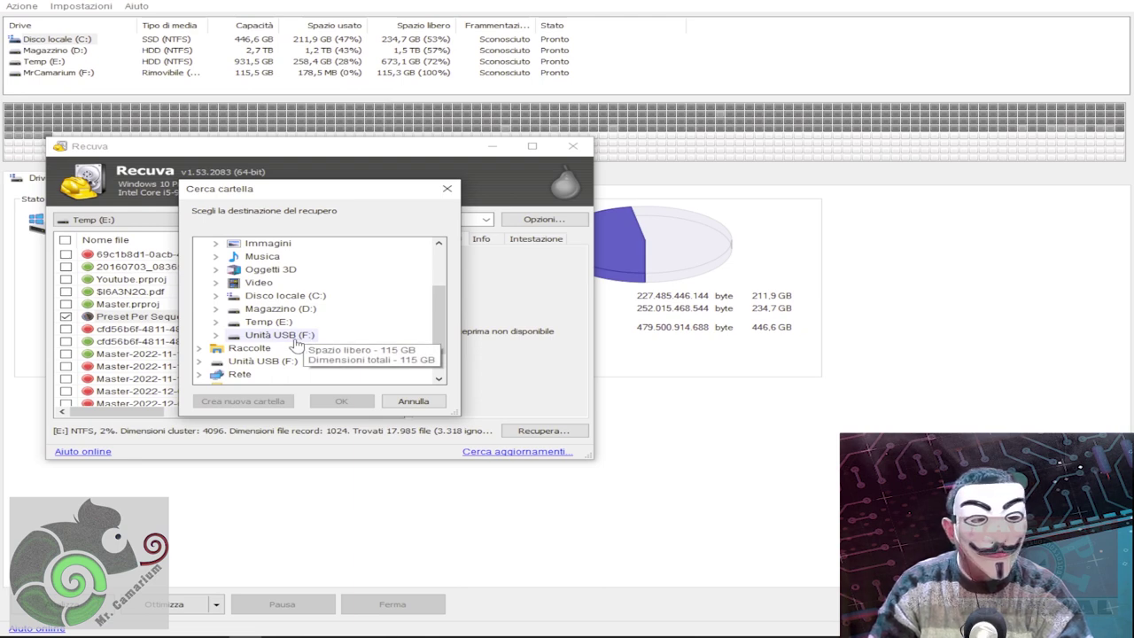
pyautogui.click(302, 336)
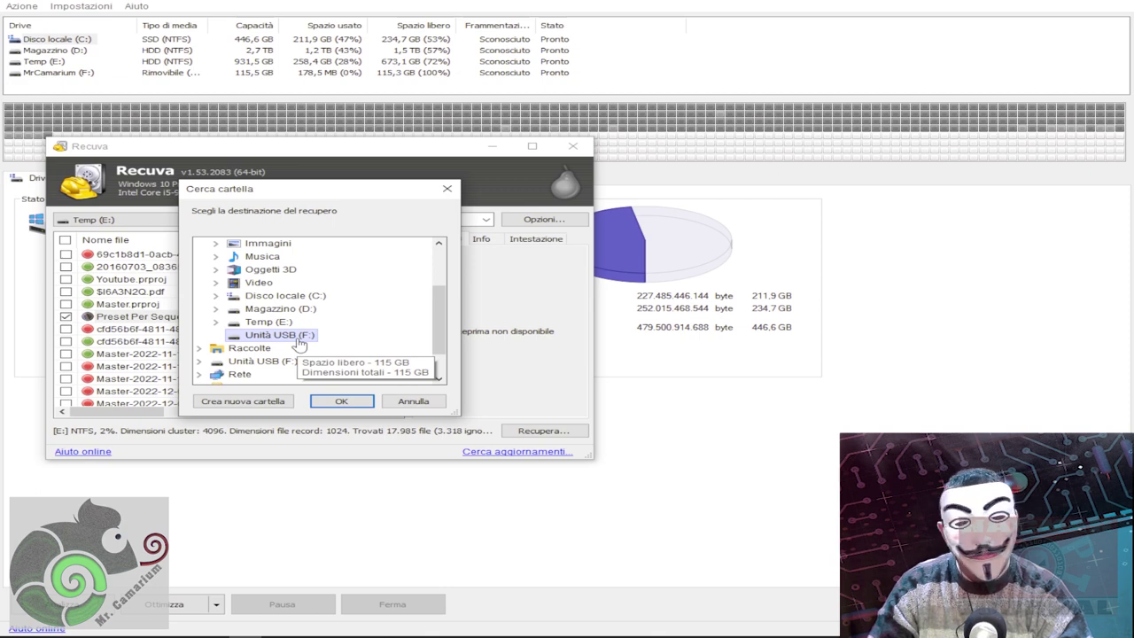
pyautogui.click(342, 401)
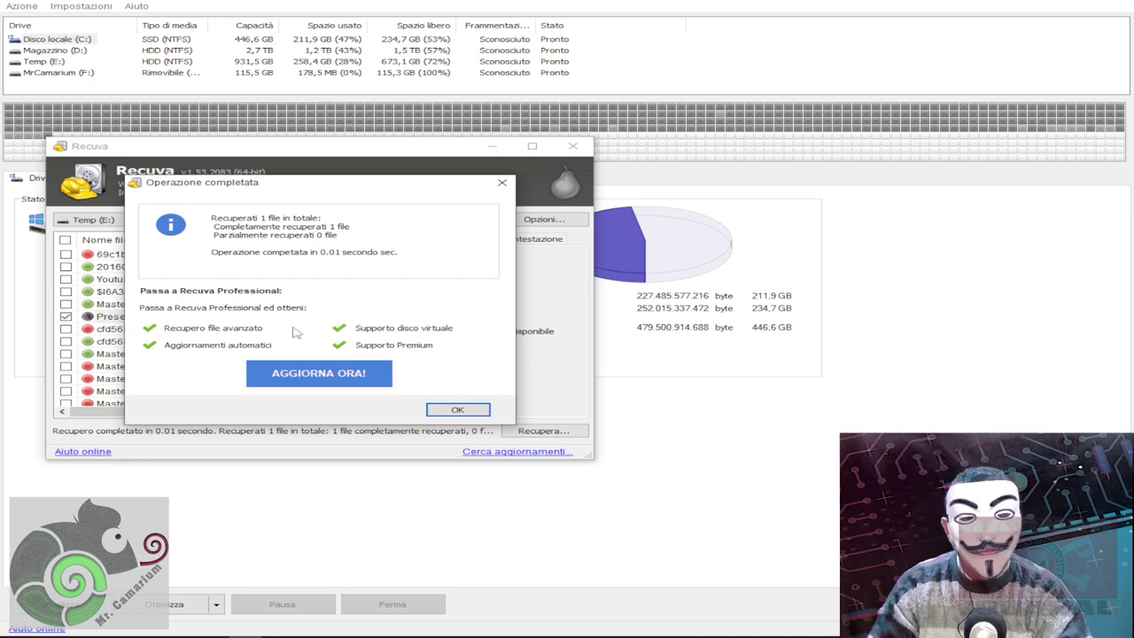
pyautogui.click(457, 410)
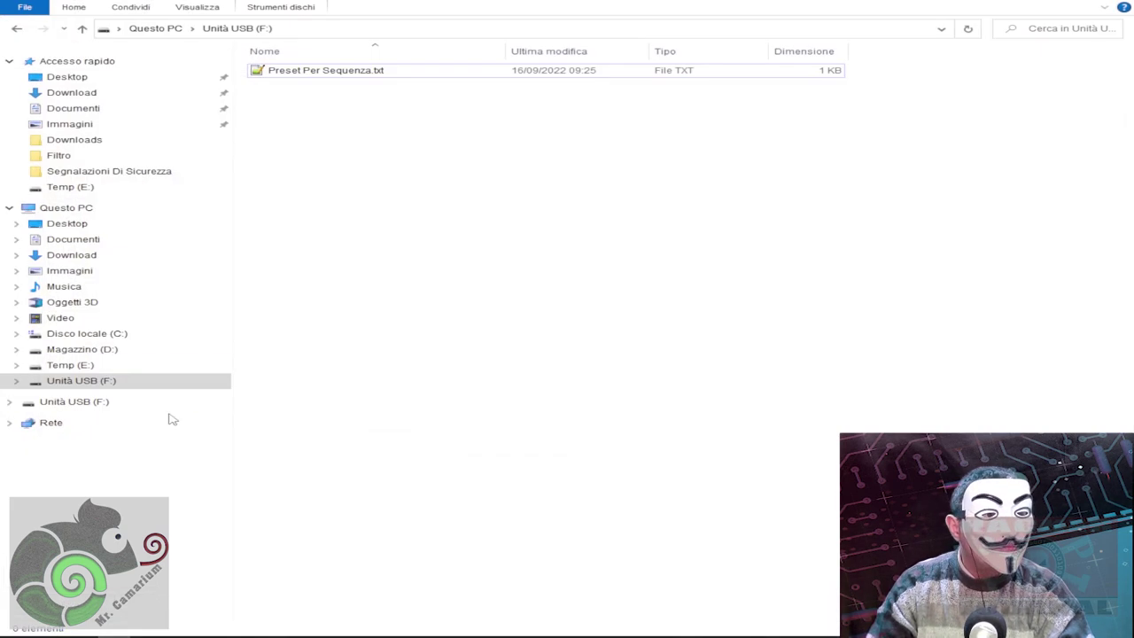
# Open the recovered Preset Per Sequenza.txt from the USB drive to check its contents, and close the file and the folder window.
pyautogui.click(321, 76)
pyautogui.doubleClick(274, 76)
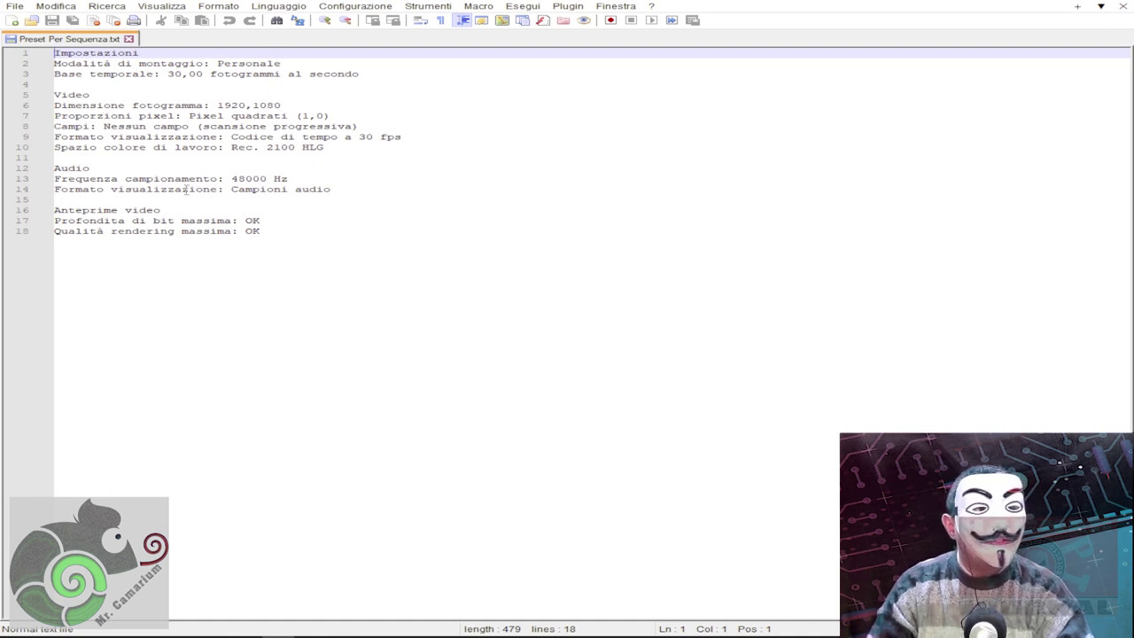
pyautogui.click(1123, 7)
pyautogui.click(1120, 7)
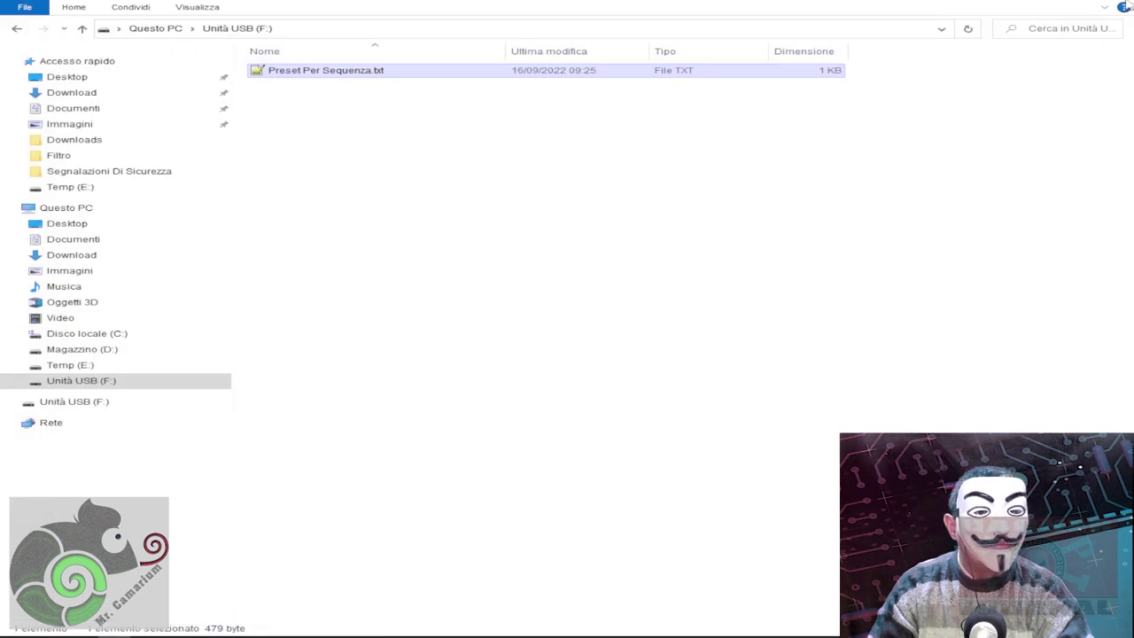
pyautogui.click(1125, 7)
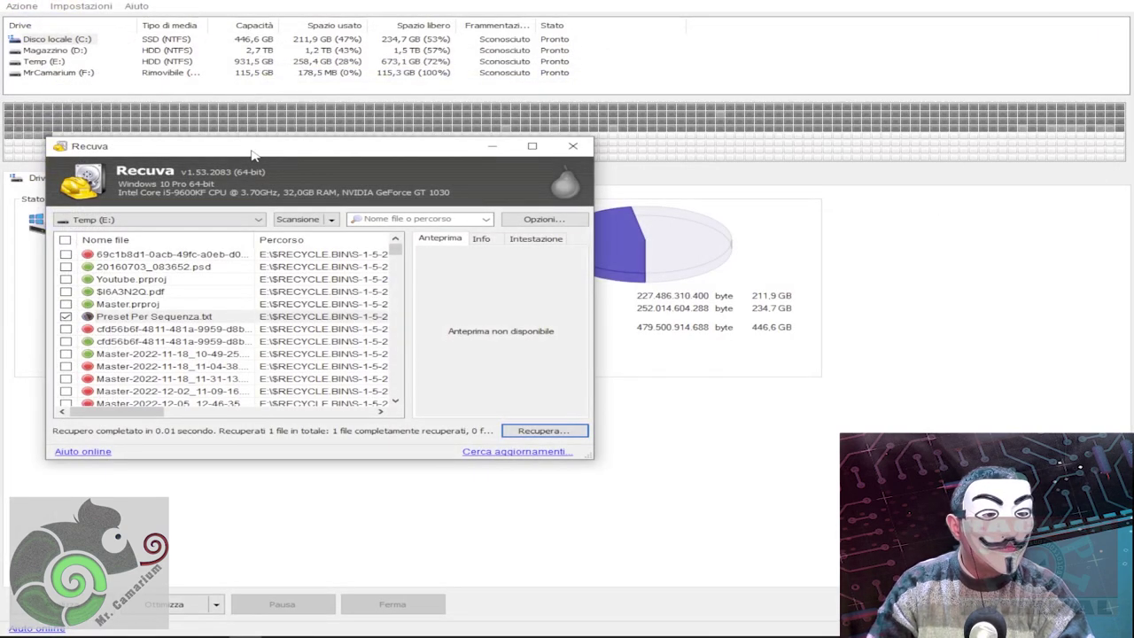
pyautogui.moveTo(252, 151); pyautogui.dragTo(246, 145)
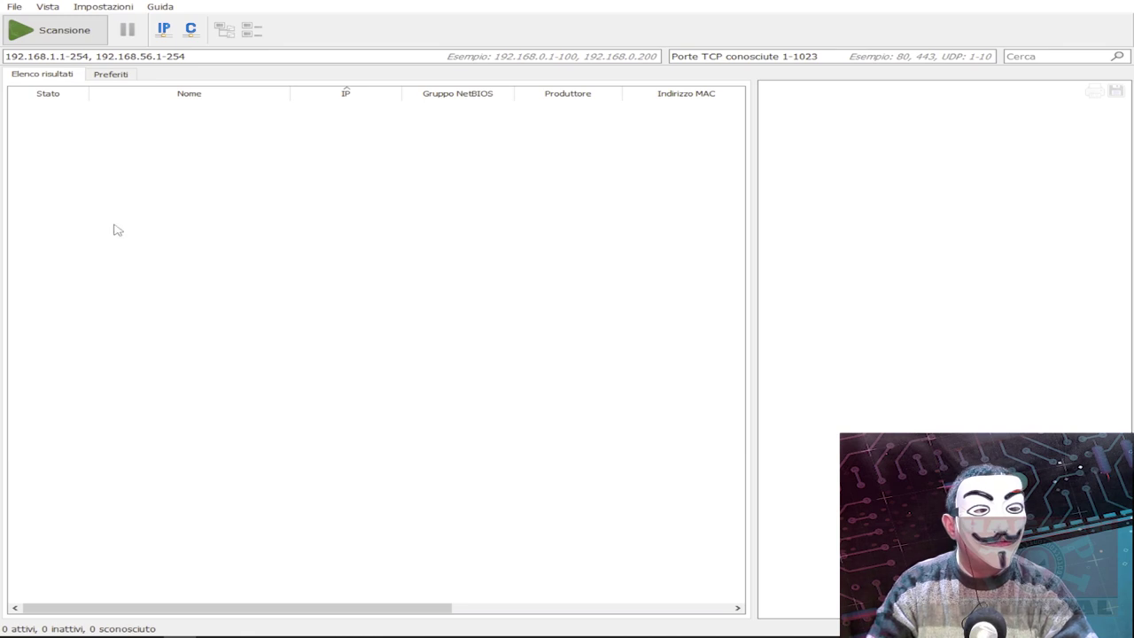
# In Advanced IP Scanner, scan the ranges 192.168.1.1-254 and 192.168.56.1-254, and examine the HTTP and HTTPS services of the modem at 192.168.1.1.
pyautogui.click(40, 34)
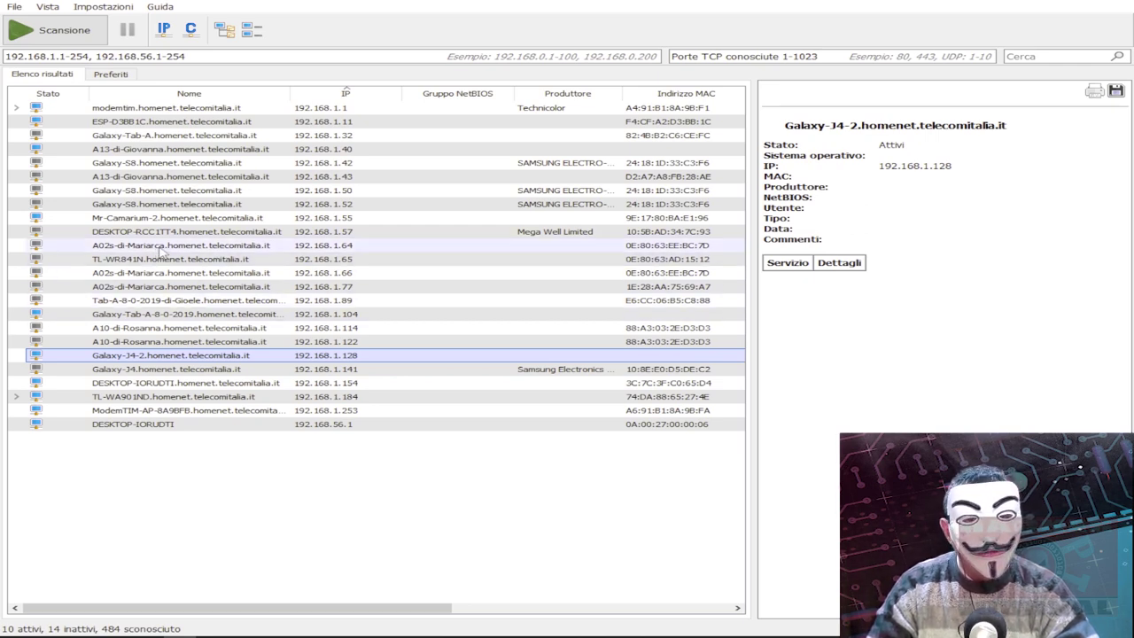
pyautogui.click(17, 109)
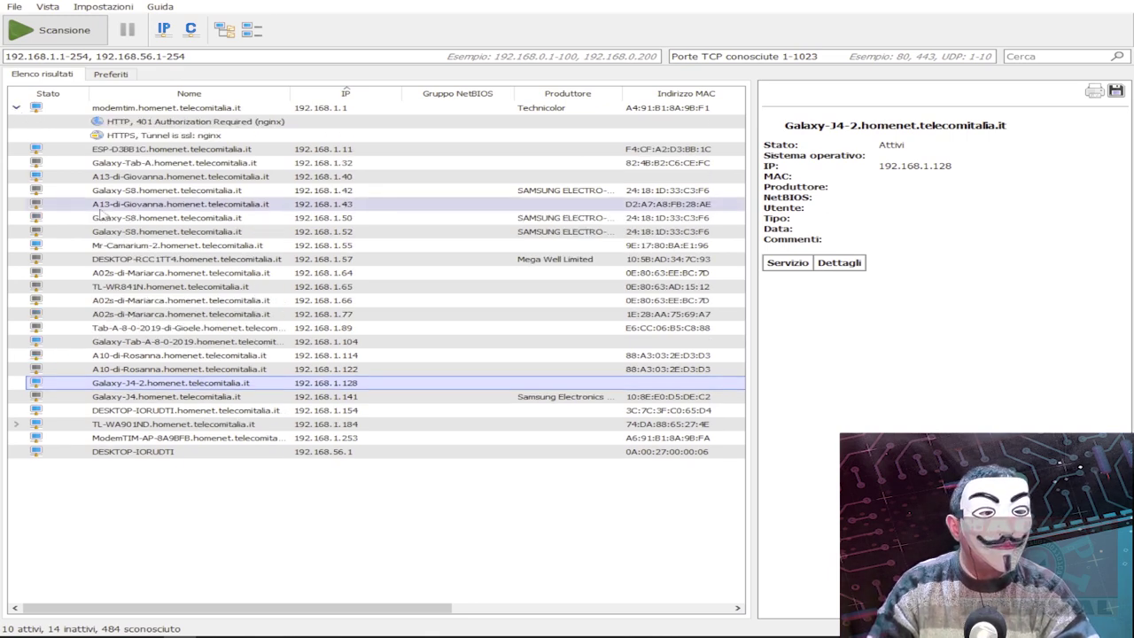
pyautogui.click(209, 123)
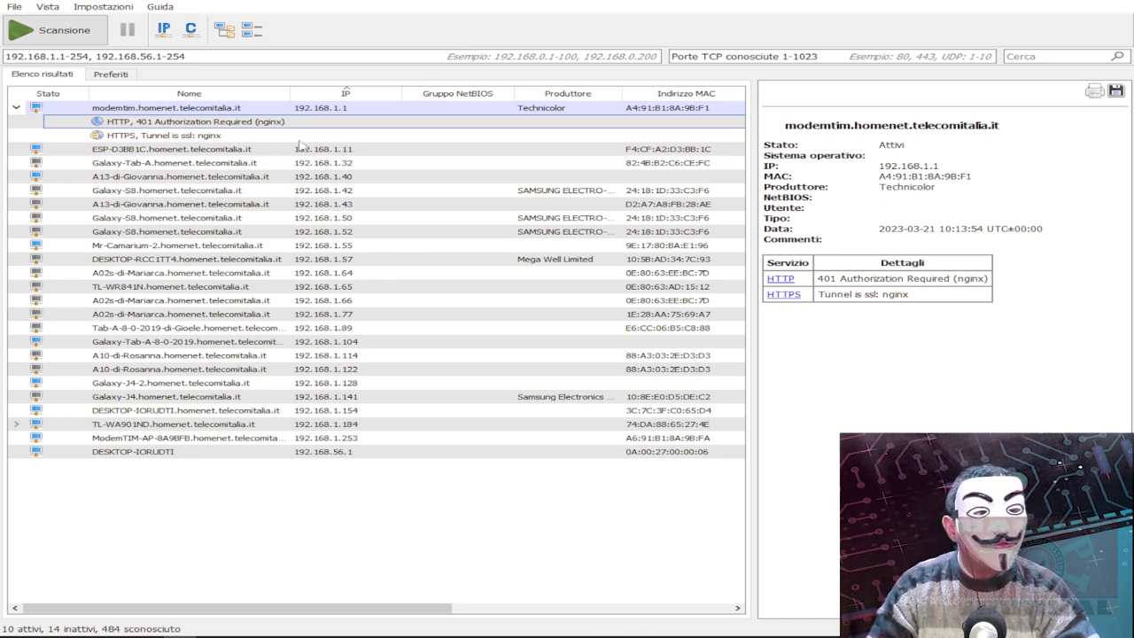
pyautogui.click(186, 136)
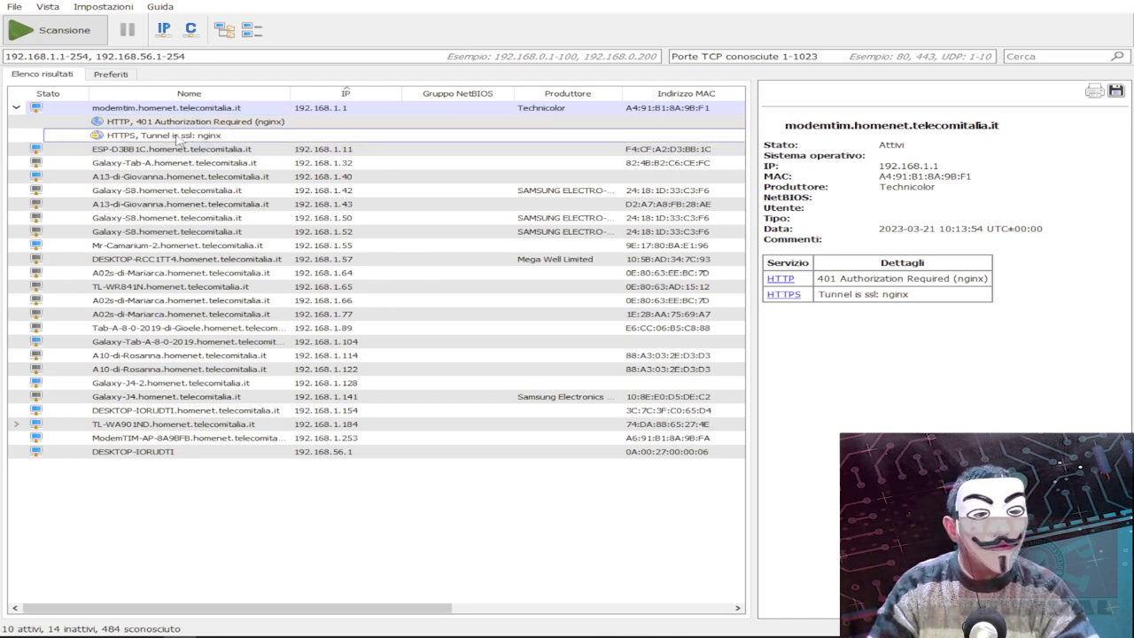
pyautogui.click(16, 110)
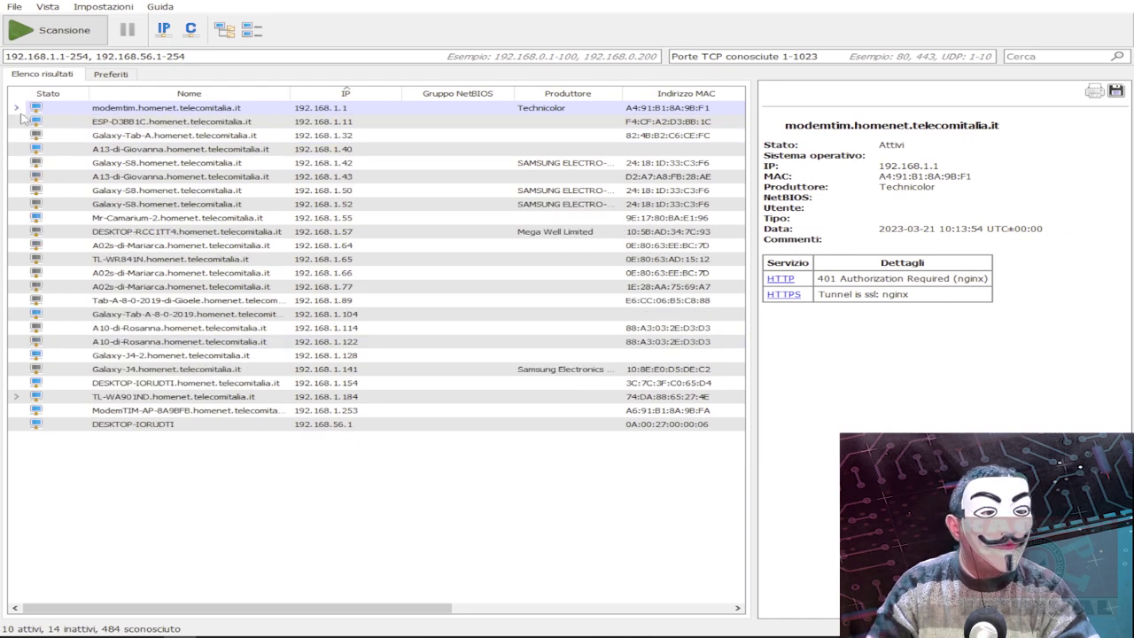
# View the details of the network devices at 192.168.1.40 and 192.168.1.55.
pyautogui.click(45, 154)
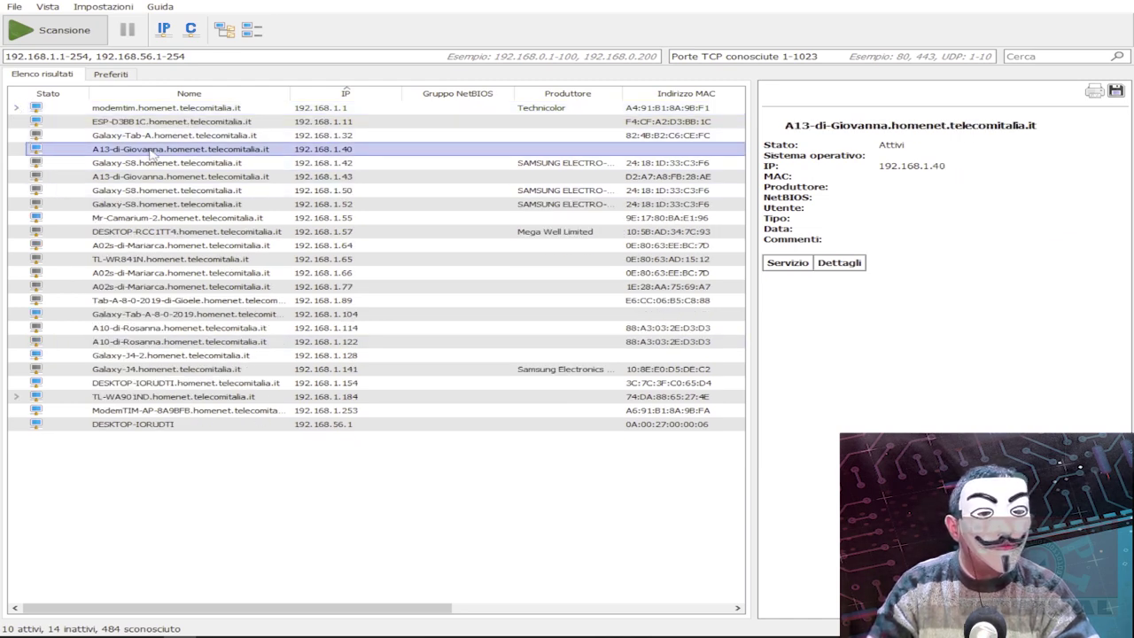
pyautogui.click(784, 265)
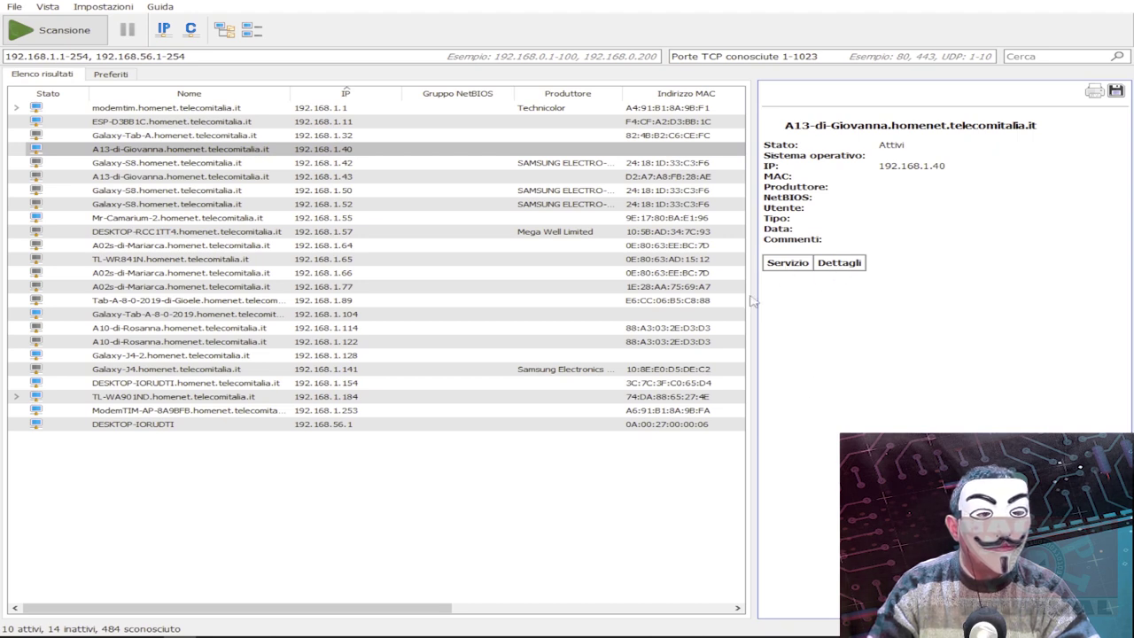
pyautogui.click(140, 222)
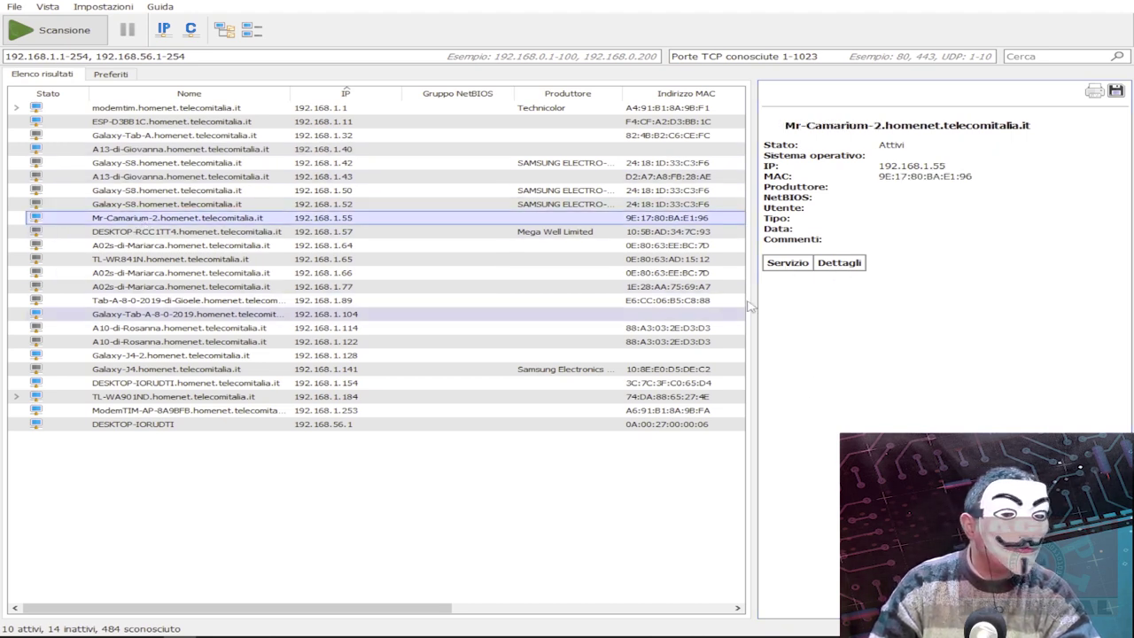
# Examine the TL-WA901ND access point's HTTP service and device details, and collapse its entry again.
pyautogui.click(16, 396)
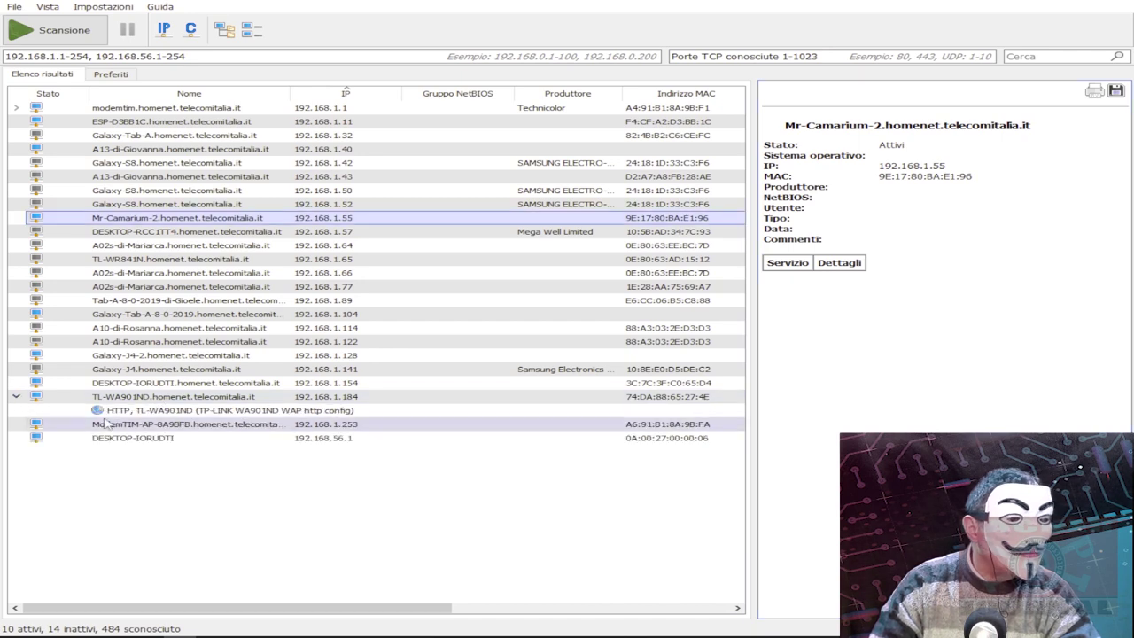
pyautogui.click(167, 411)
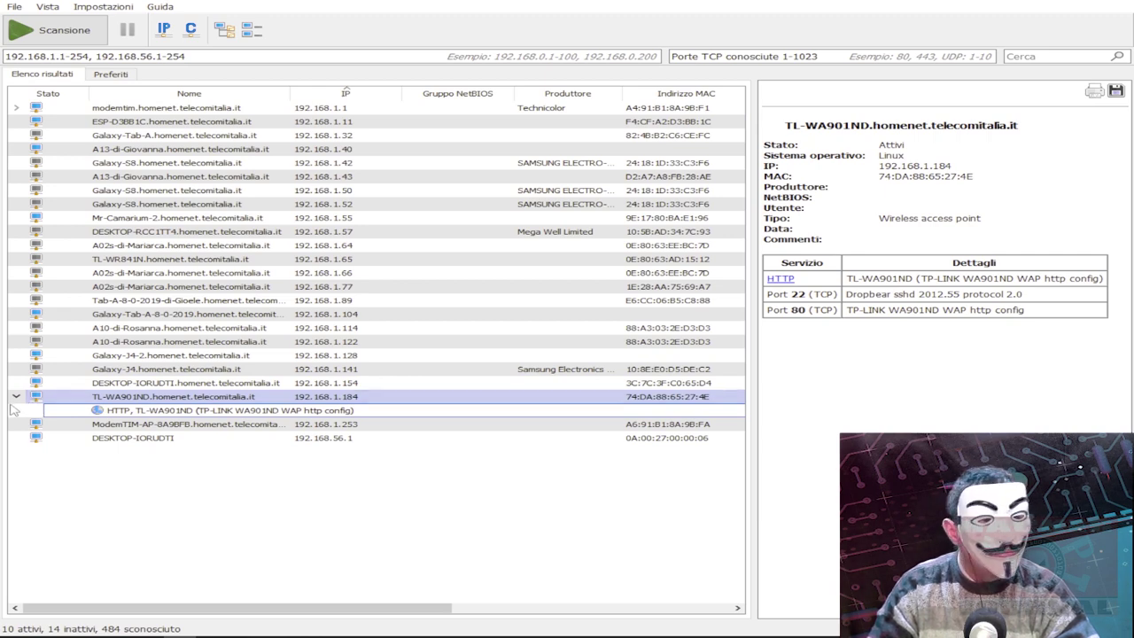
pyautogui.click(159, 424)
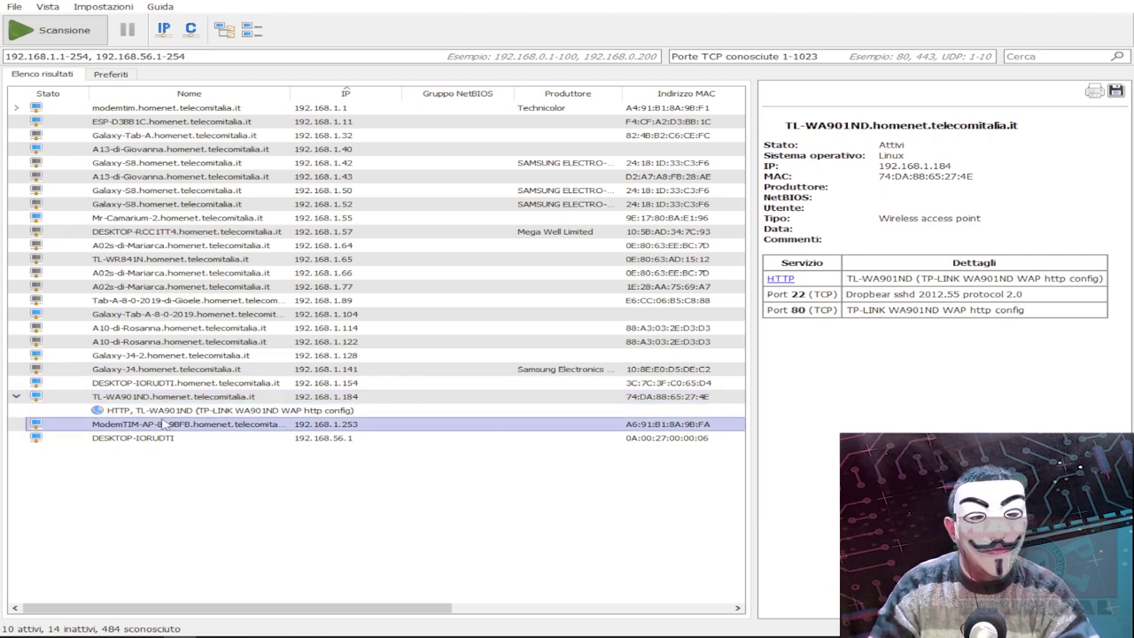
pyautogui.click(176, 413)
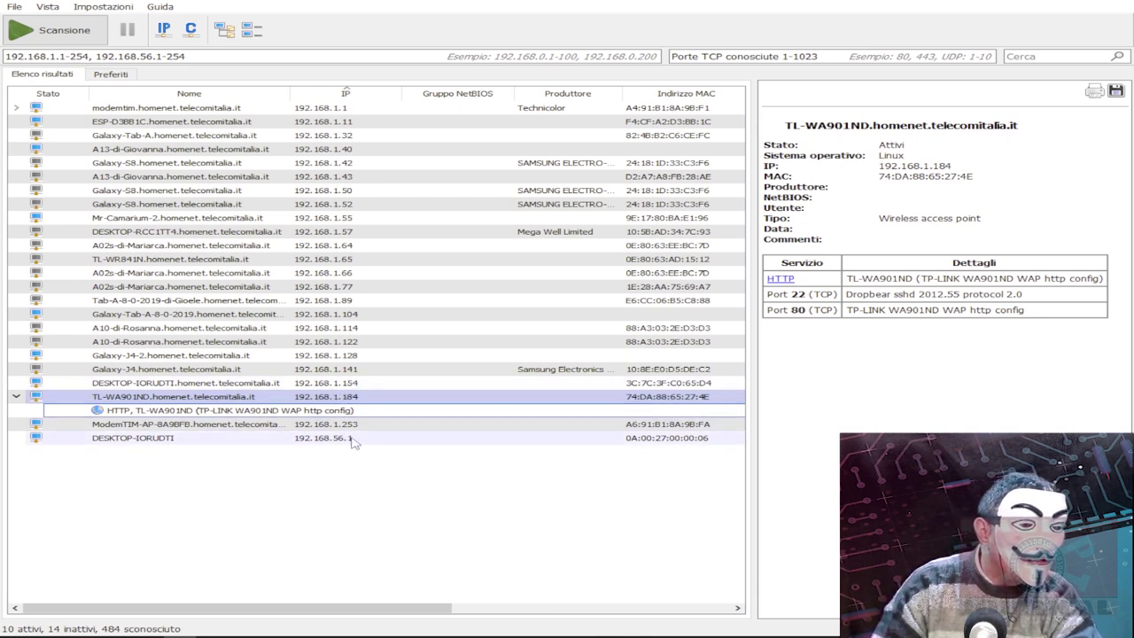
pyautogui.click(18, 398)
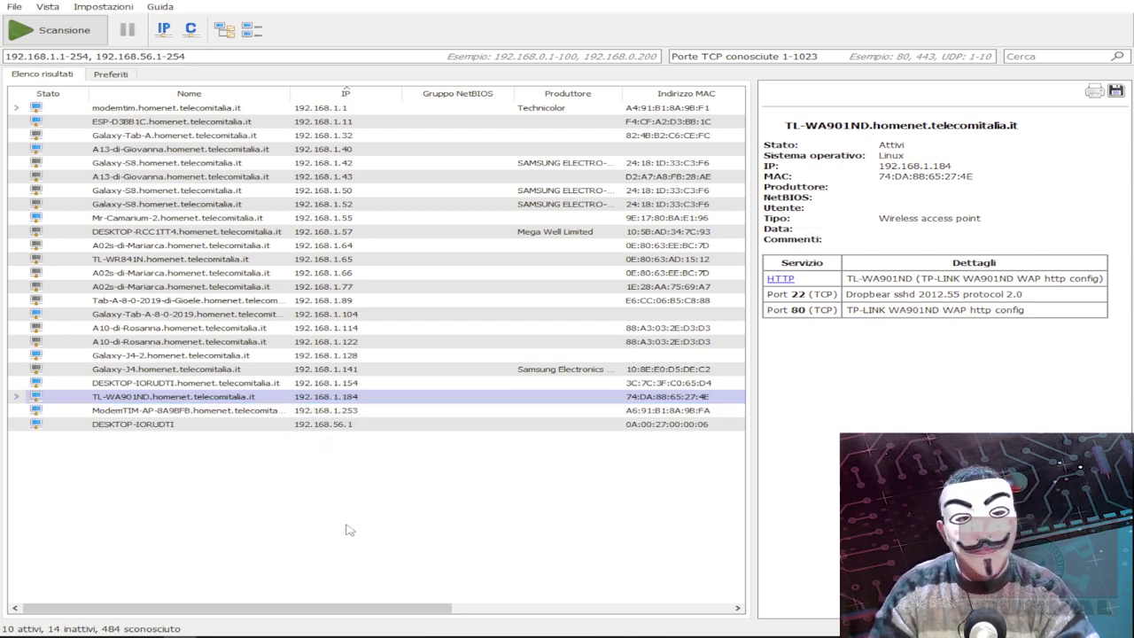